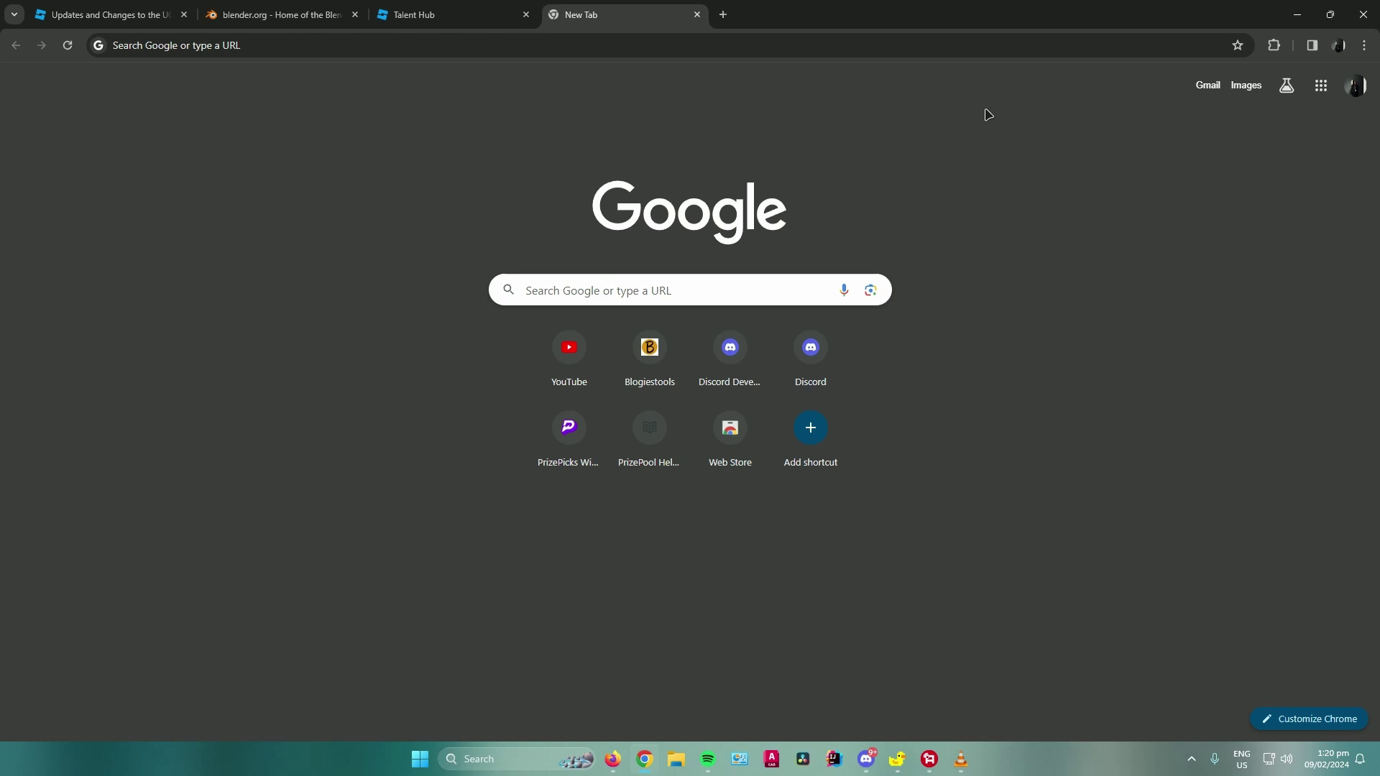
- Switch to the DevForum post 'Updates and Changes to the UGC Catalog Application'
click(148, 23)
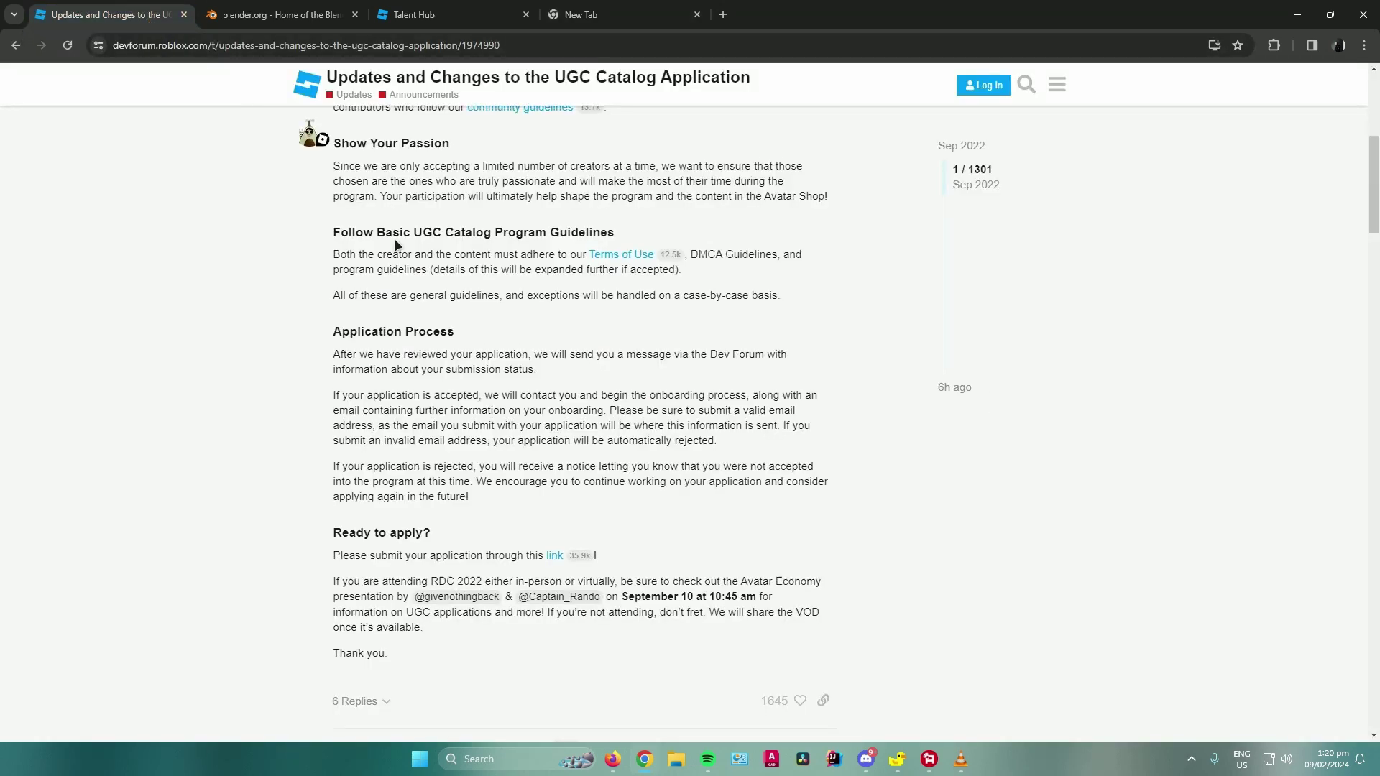
scroll(411, 222, up, 5)
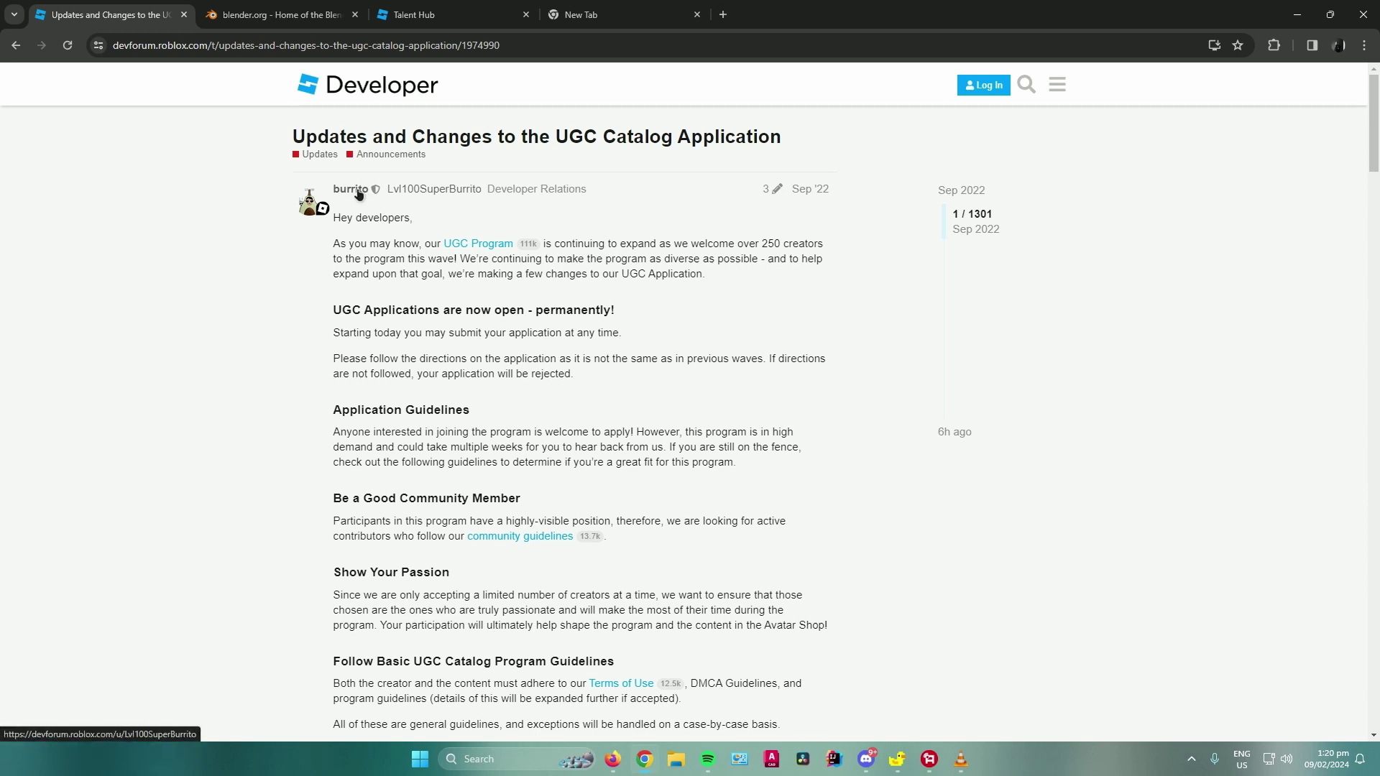
scroll(360, 191, down, 2)
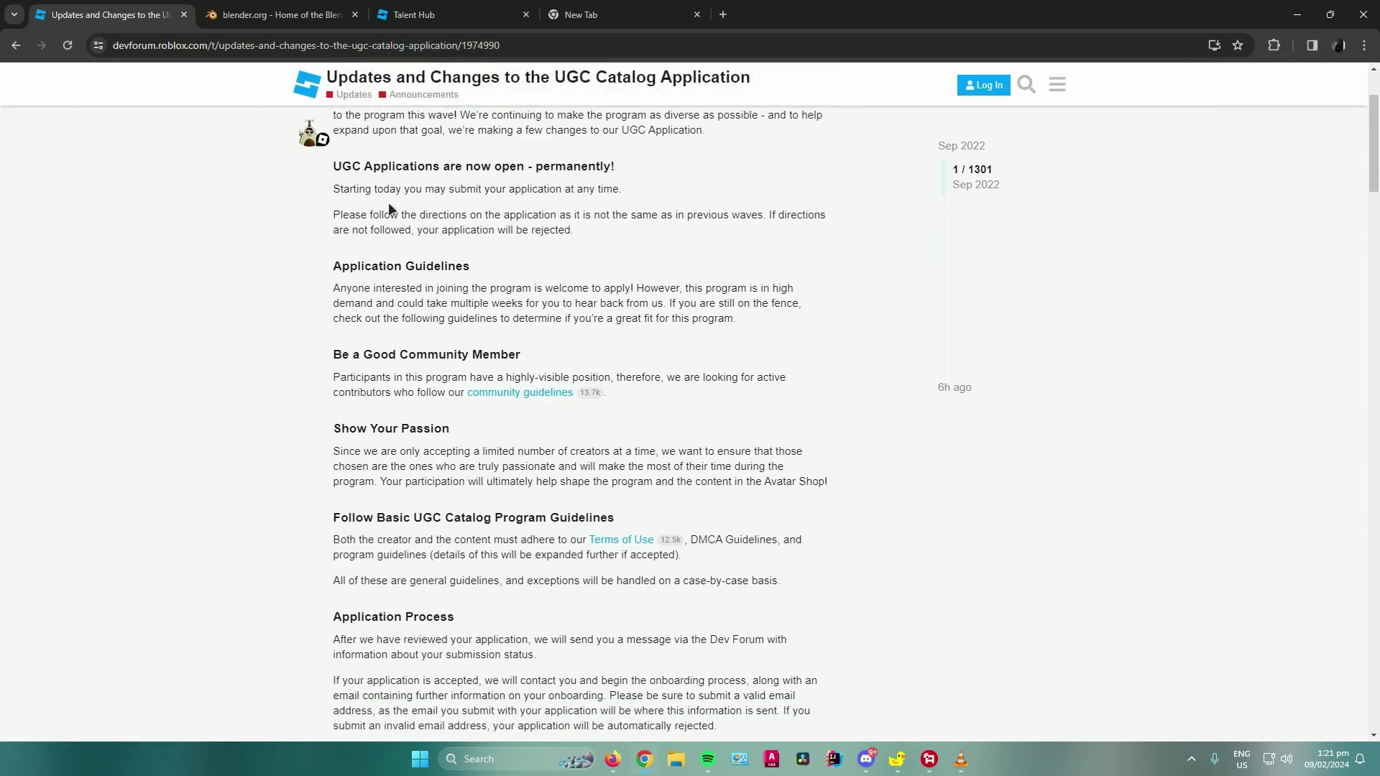
scroll(392, 212, down, 1)
scroll(382, 218, down, 3)
scroll(382, 218, down, 1)
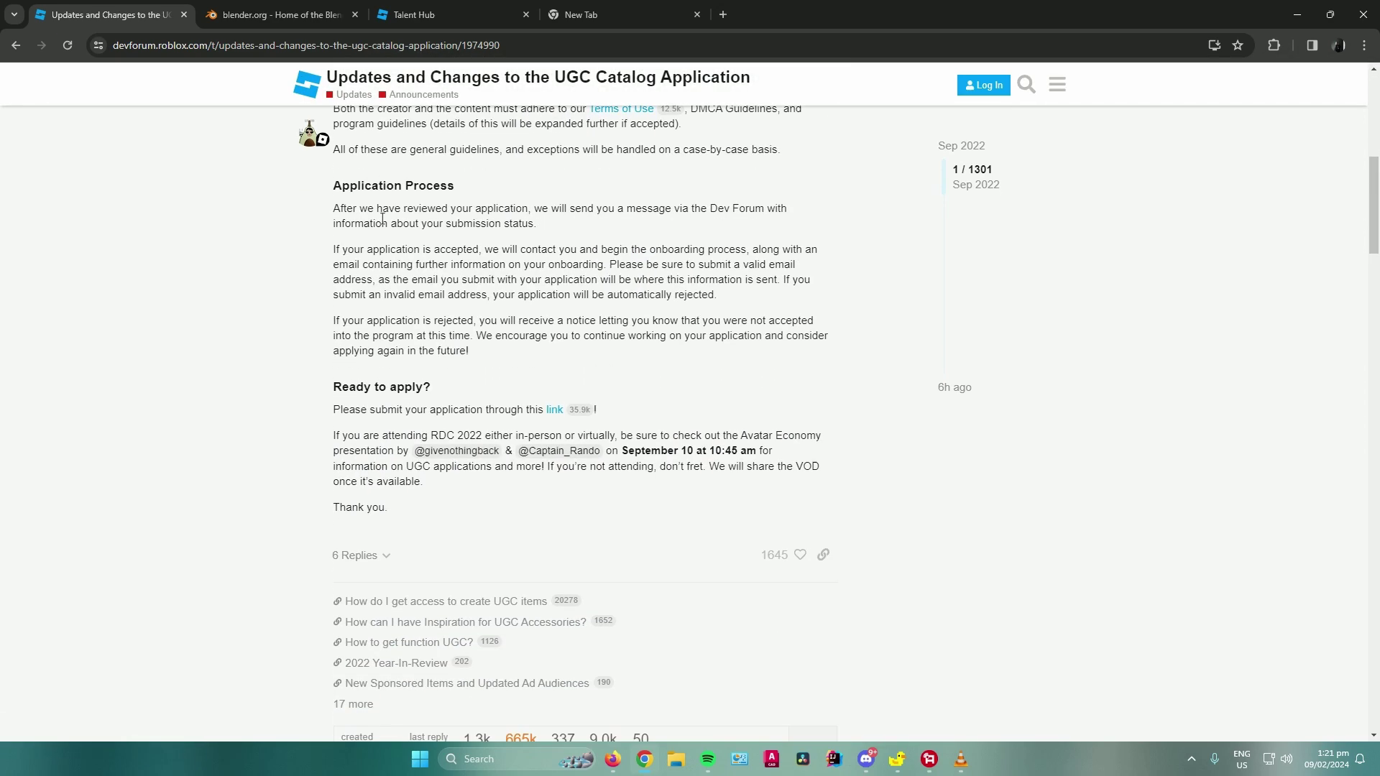
scroll(382, 218, down, 1)
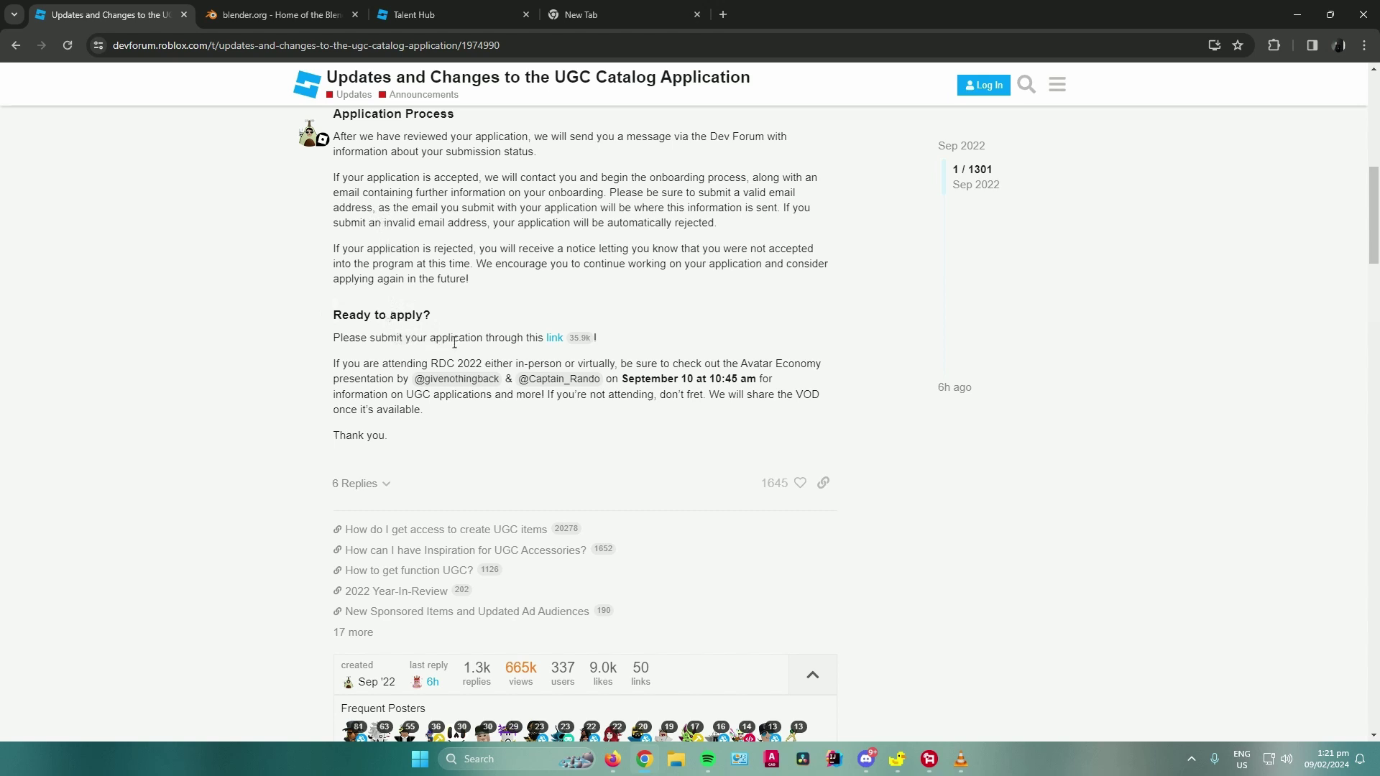
- Open the application link under 'Ready to apply?' in a new tab
click(566, 341)
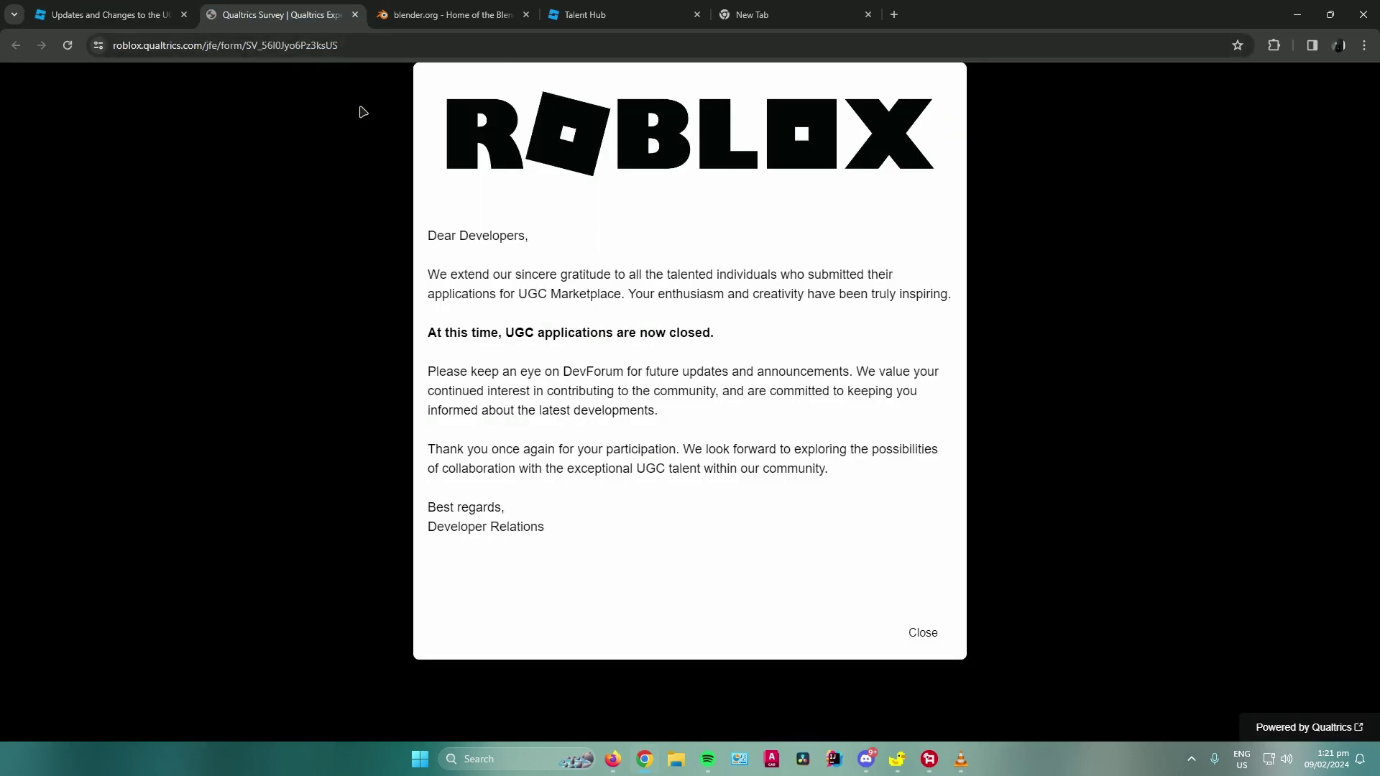
- View the Qualtrics application form and highlight the sentence about watching DevForum for updates
click(275, 15)
mouse_move(527, 374)
mouse_down()
mouse_move(850, 373)
mouse_move(769, 367)
mouse_up()
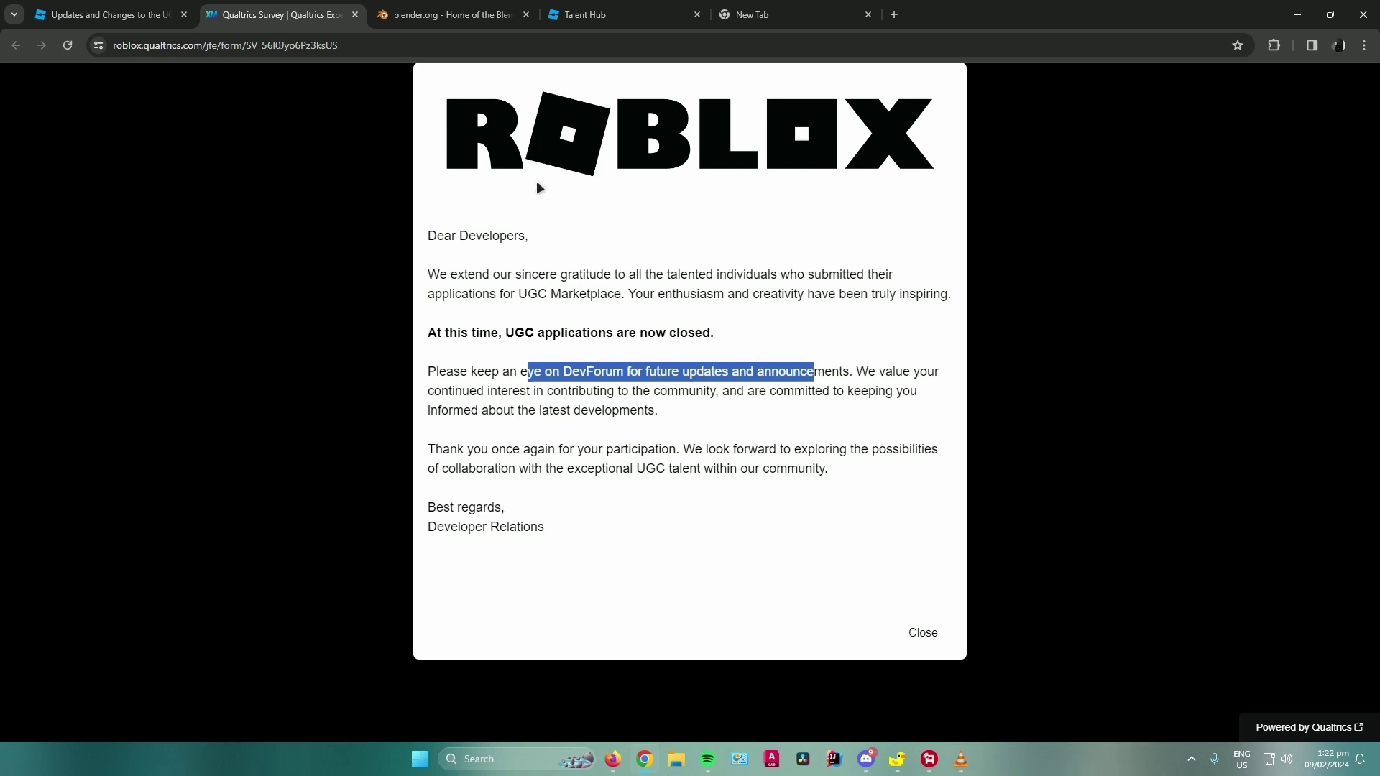
- Switch to the blender.org tab showing the Blender 4.0 release banner
click(452, 16)
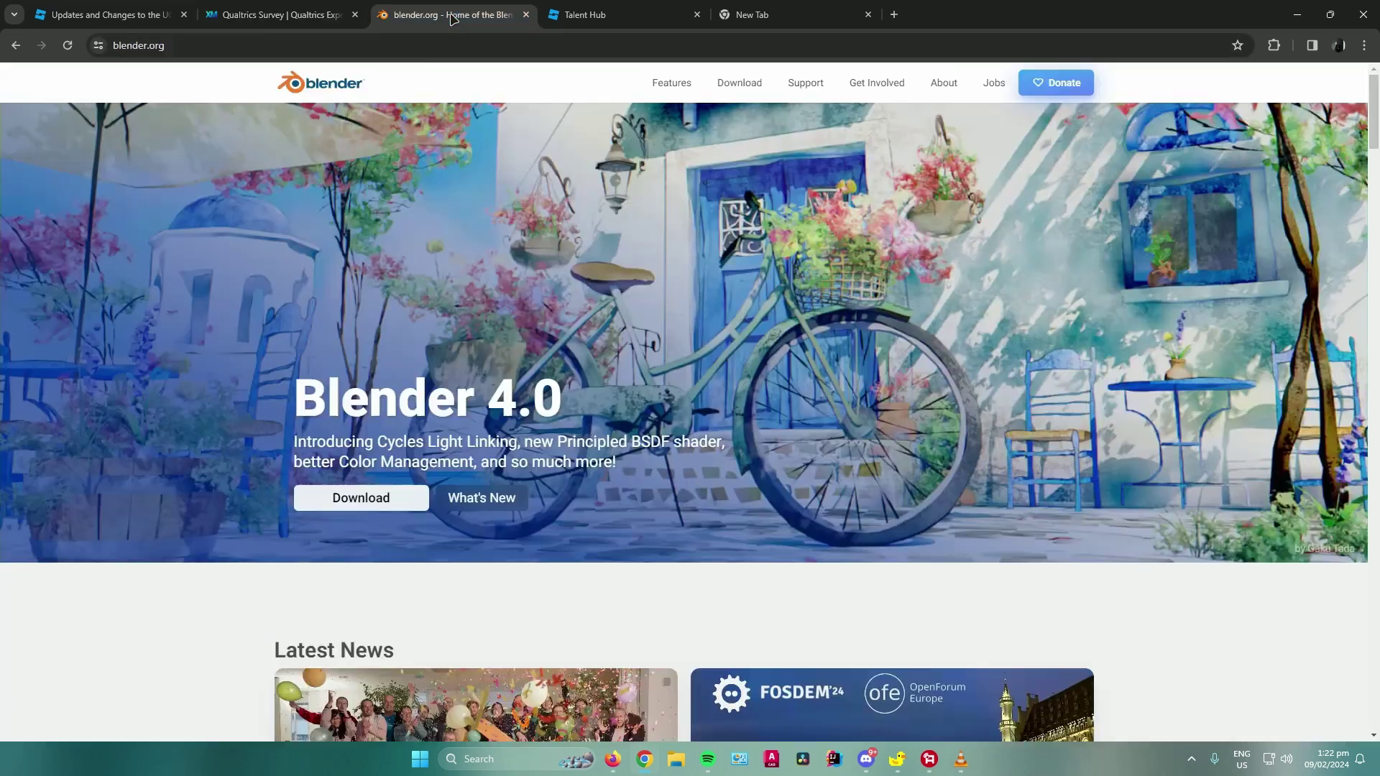
scroll(534, 201, down, 1)
scroll(534, 202, down, 3)
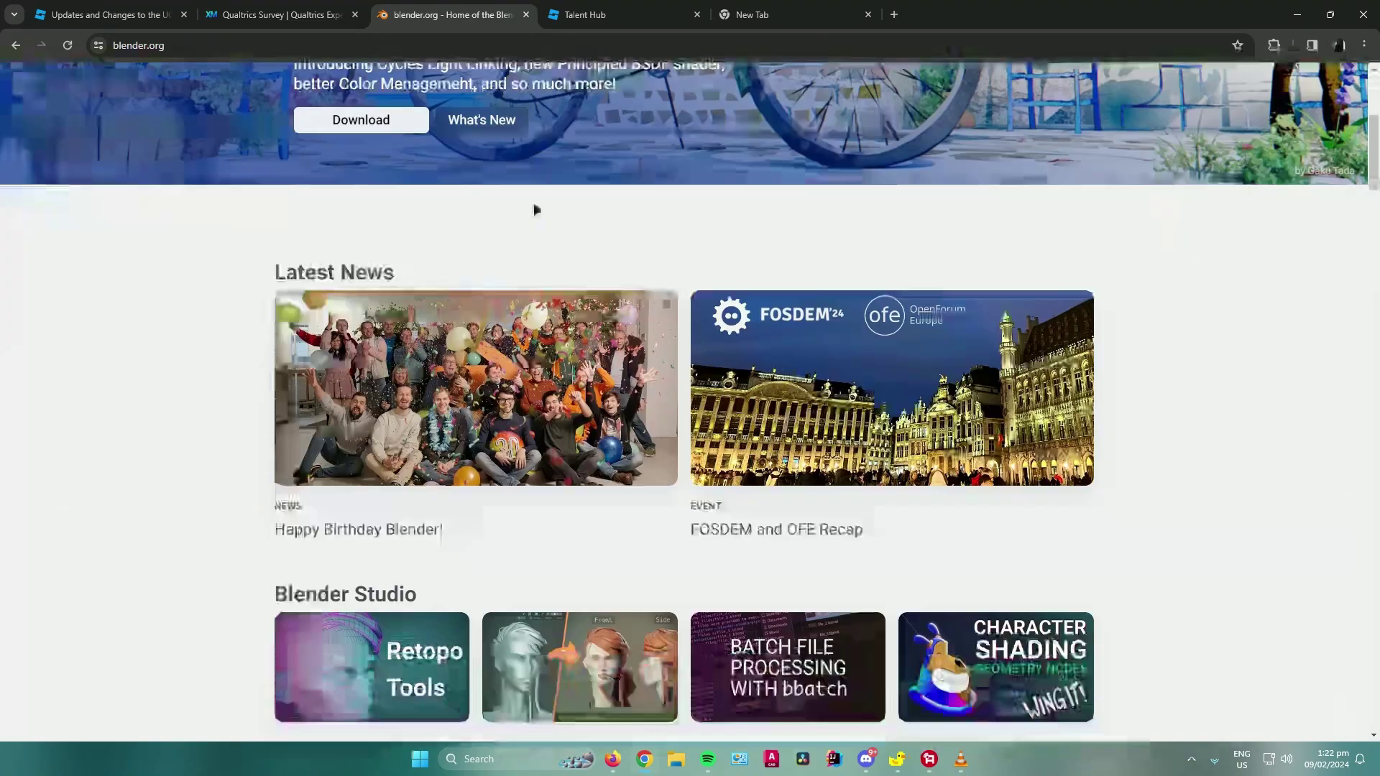
scroll(533, 209, down, 3)
scroll(531, 209, up, 6)
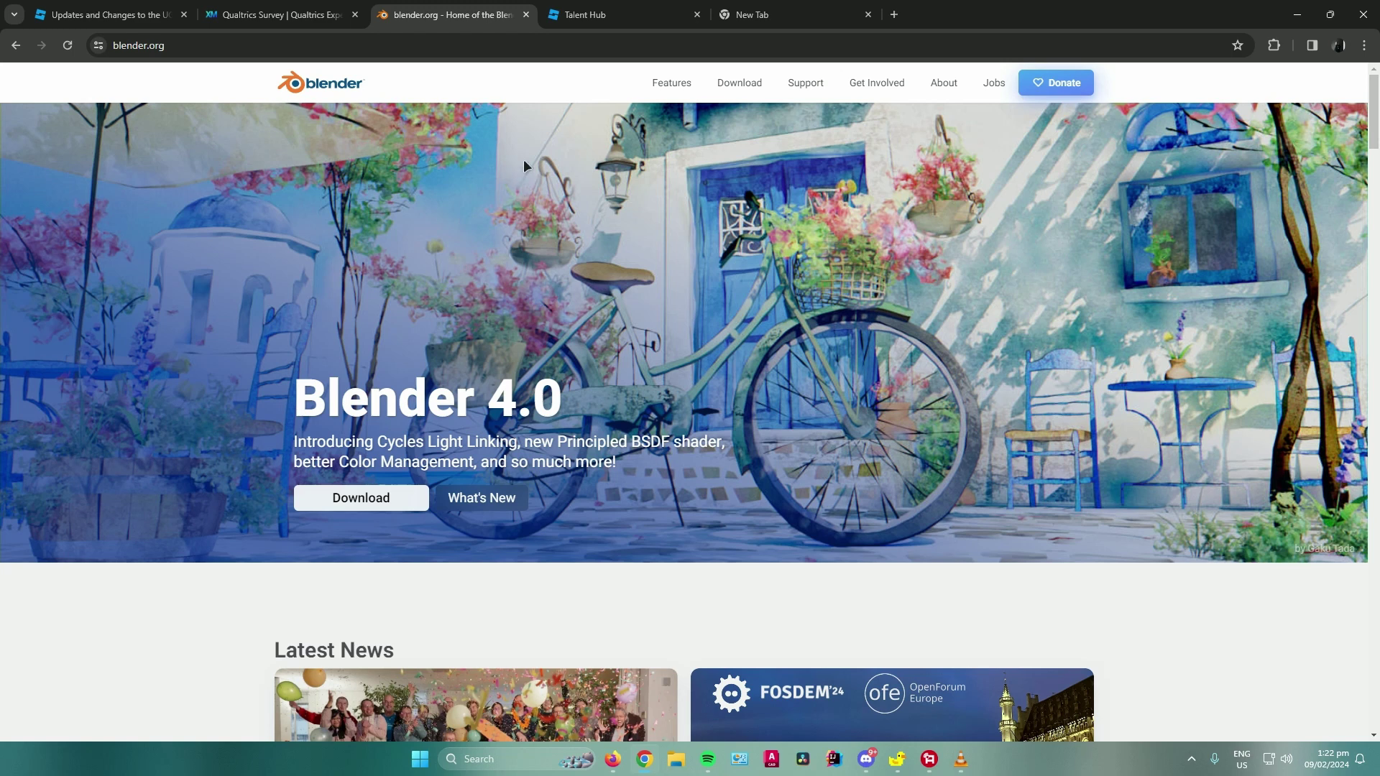
- Switch to the Talent Hub tab showing the Creator Hub Talent page
click(588, 15)
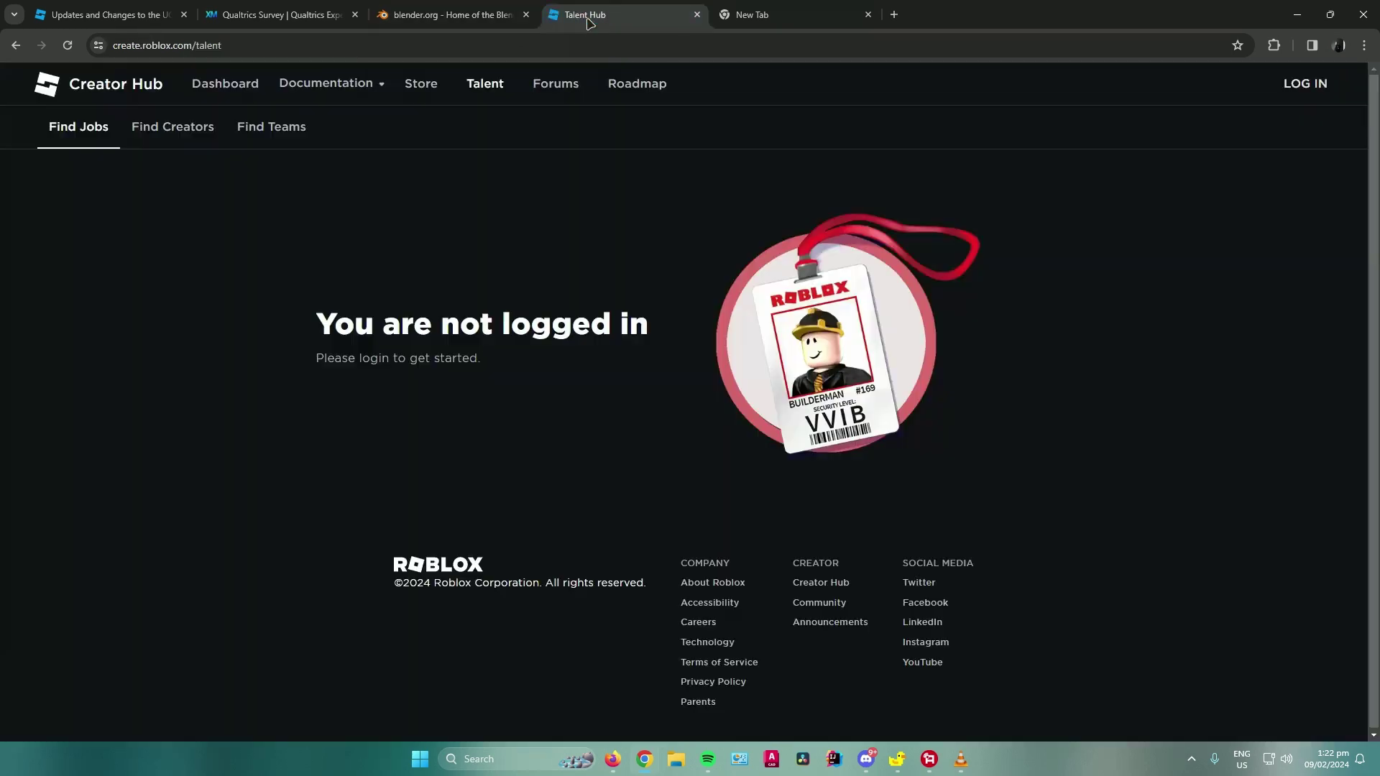